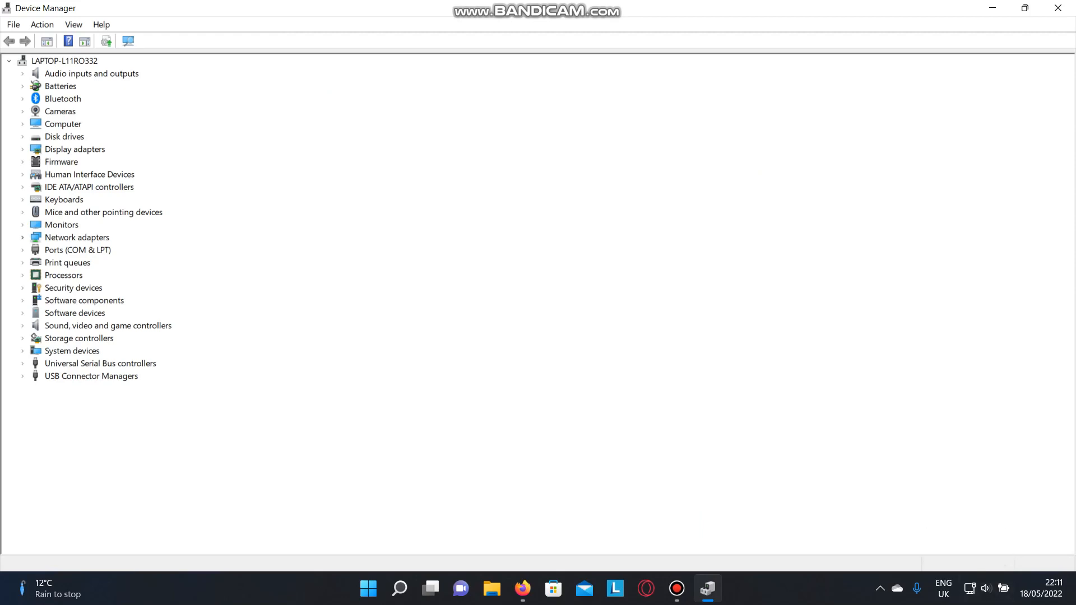
- Expand the Network adapters category to list the Intel Wireless-AC 9560 and other adapters
{"action": "left_click", "coordinate": [23, 237]}
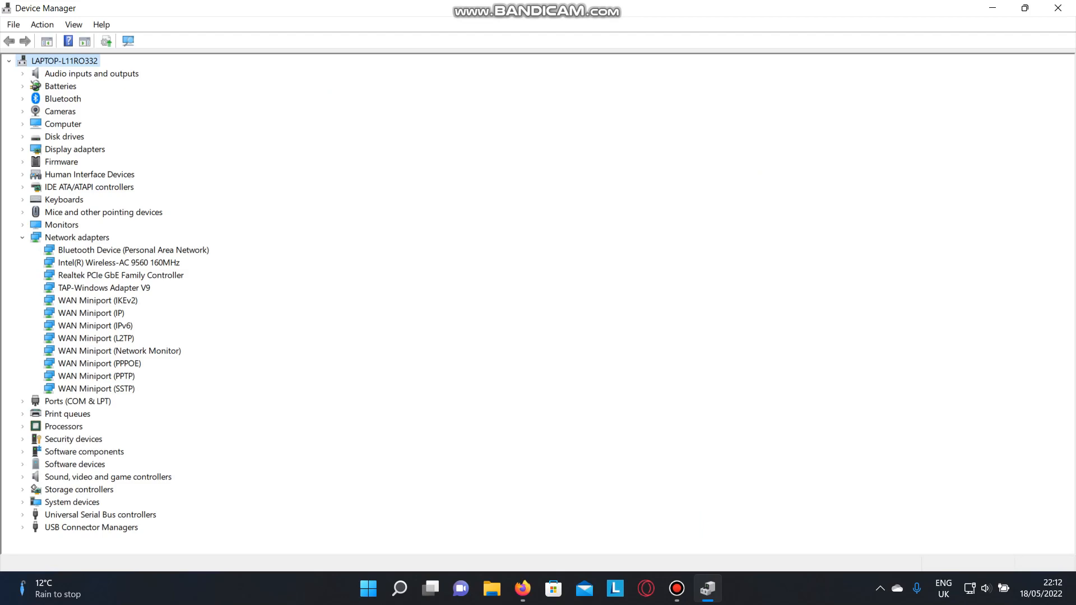
{"action": "right_click", "coordinate": [100, 264]}
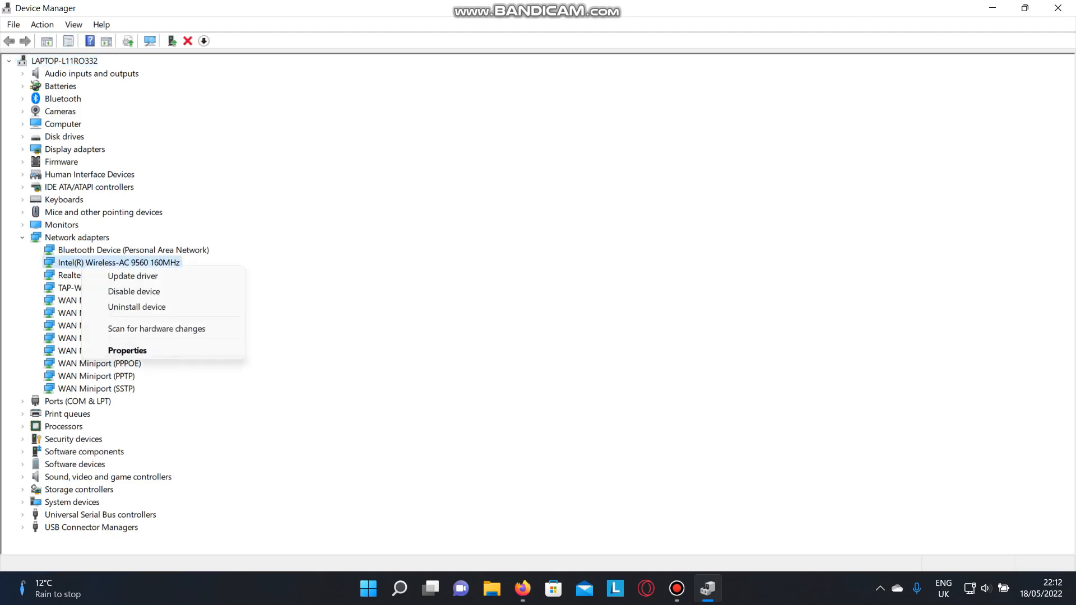
{"action": "key", "text": "Escape"}
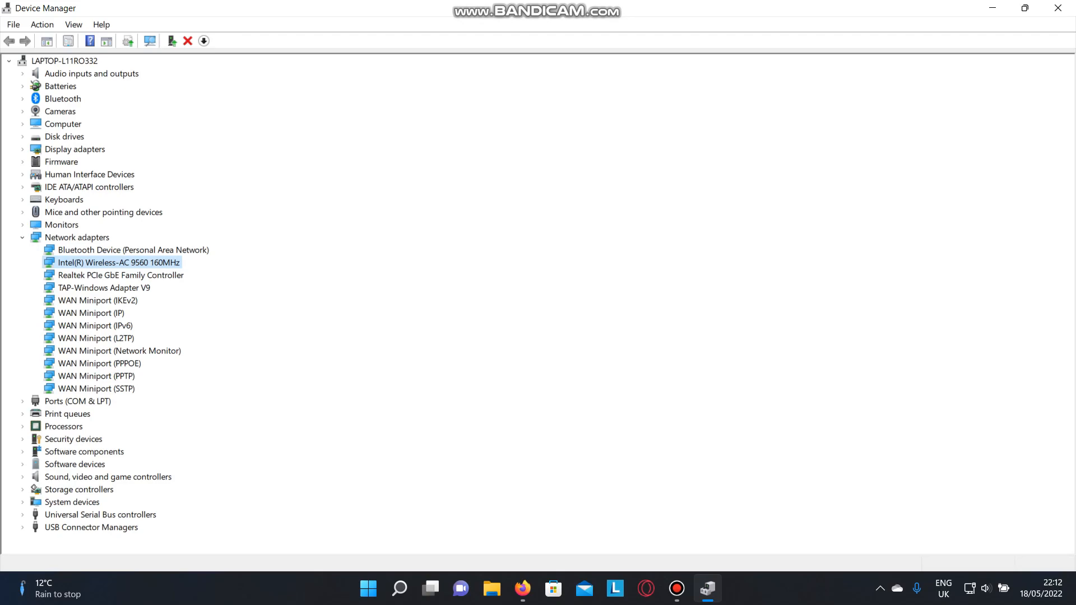
{"action": "right_click", "coordinate": [74, 263]}
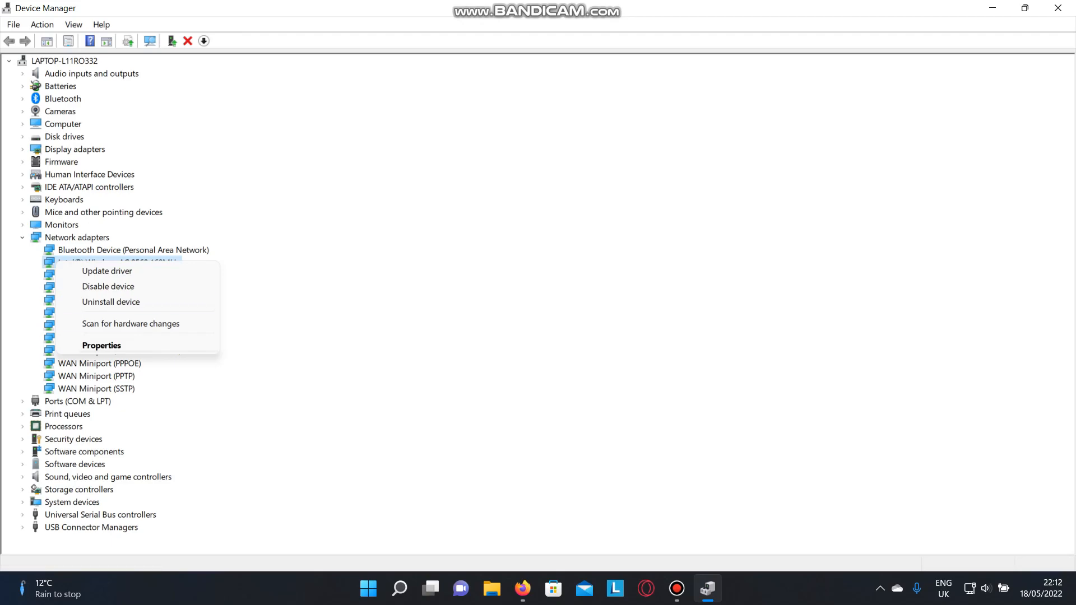
{"action": "left_click", "coordinate": [101, 346]}
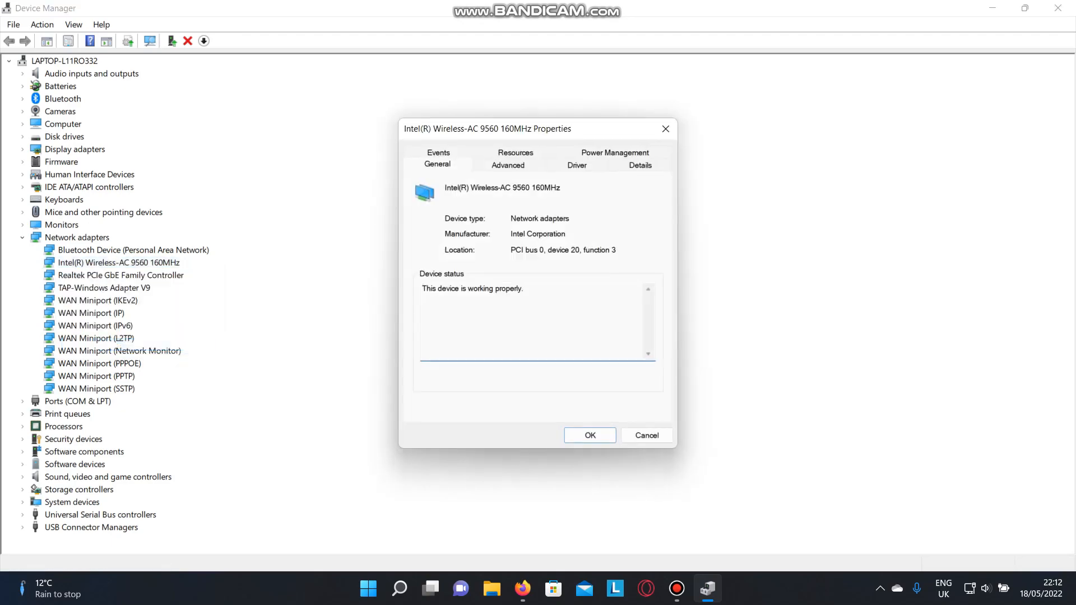
{"action": "key", "text": "ctrl+Tab"}
{"action": "scroll", "coordinate": [473, 292], "scroll_direction": "down", "scroll_amount": 3}
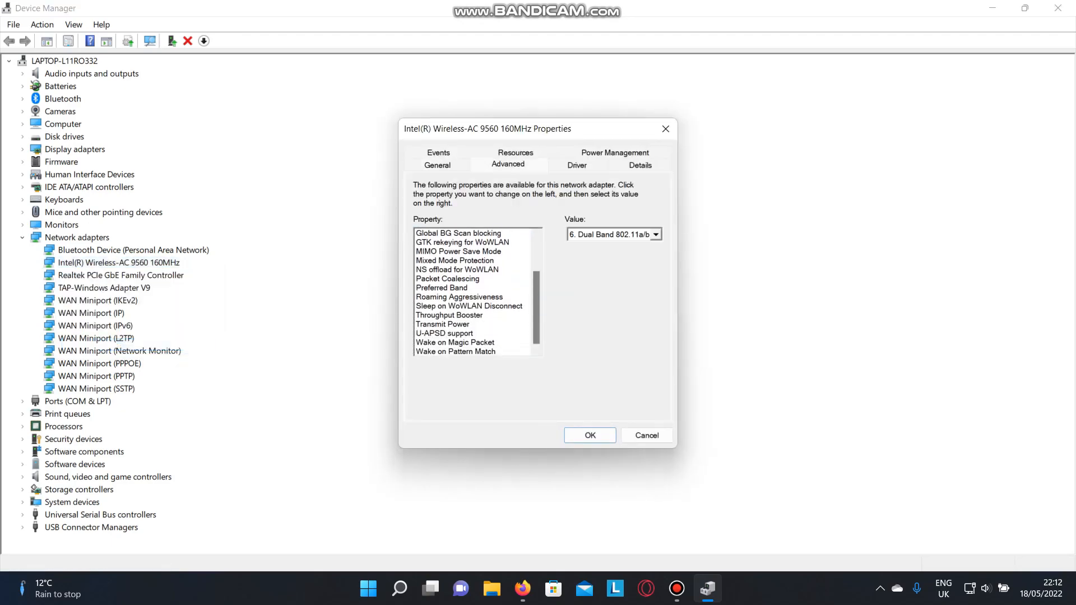
{"action": "scroll", "coordinate": [474, 291], "scroll_direction": "up", "scroll_amount": 3}
{"action": "scroll", "coordinate": [473, 291], "scroll_direction": "down", "scroll_amount": 1}
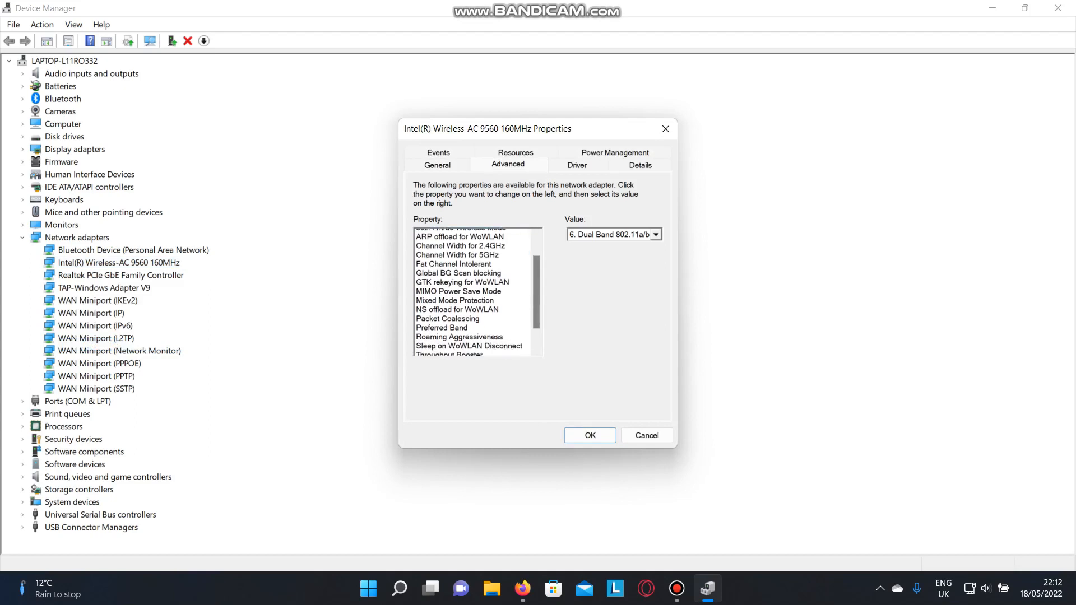
{"action": "scroll", "coordinate": [473, 292], "scroll_direction": "down", "scroll_amount": 1}
{"action": "scroll", "coordinate": [473, 292], "scroll_direction": "down", "scroll_amount": 1}
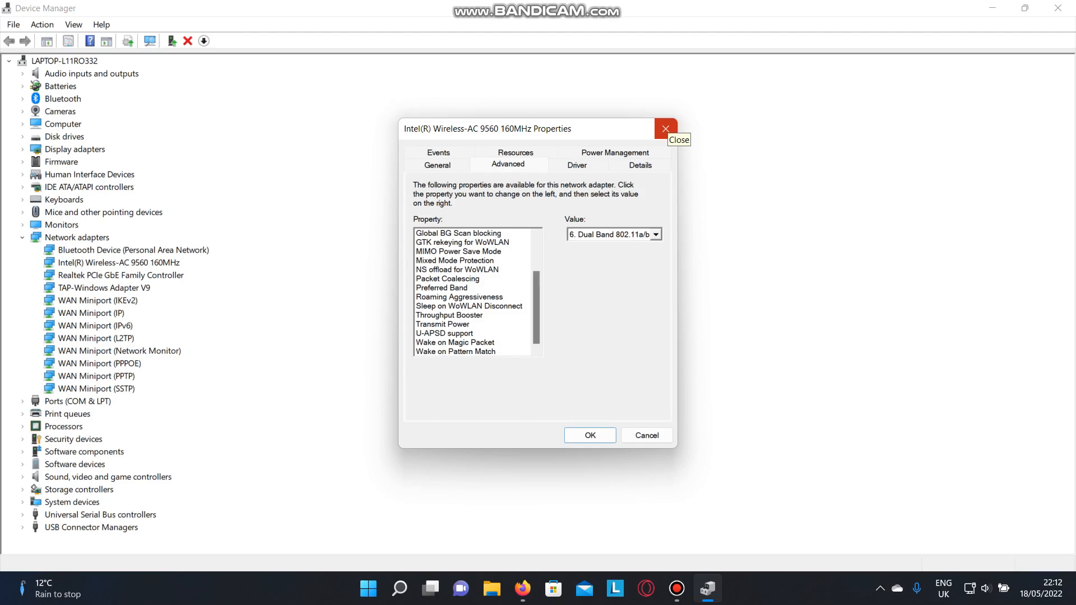
{"action": "left_click", "coordinate": [665, 129]}
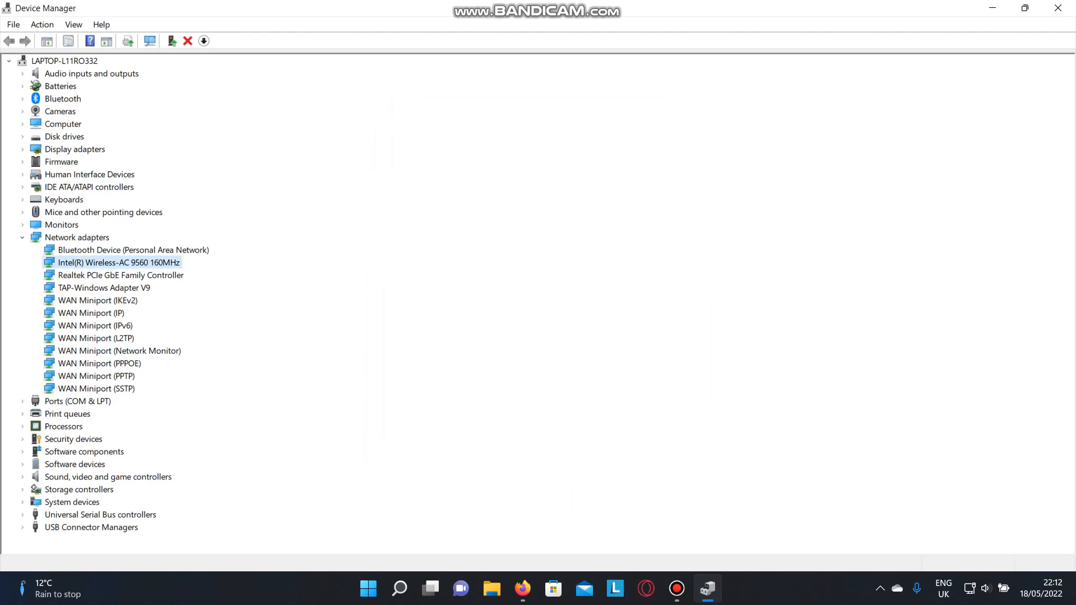
- Show the Intel Wireless-AC 9560 adapter's Properties on the Advanced settings list
{"action": "right_click", "coordinate": [69, 266]}
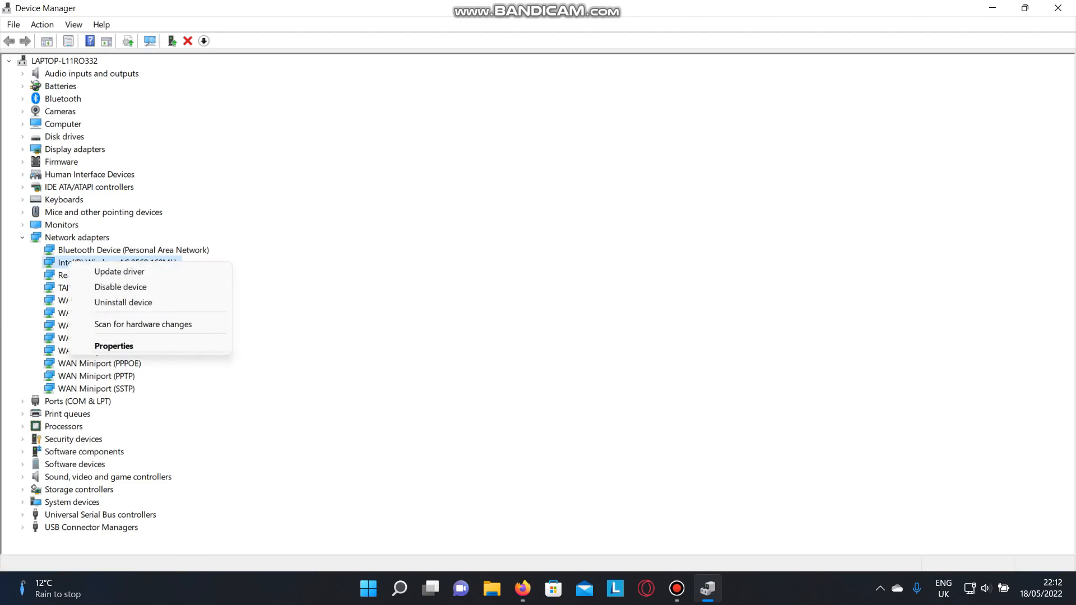
{"action": "left_click", "coordinate": [109, 346]}
{"action": "left_click", "coordinate": [507, 165]}
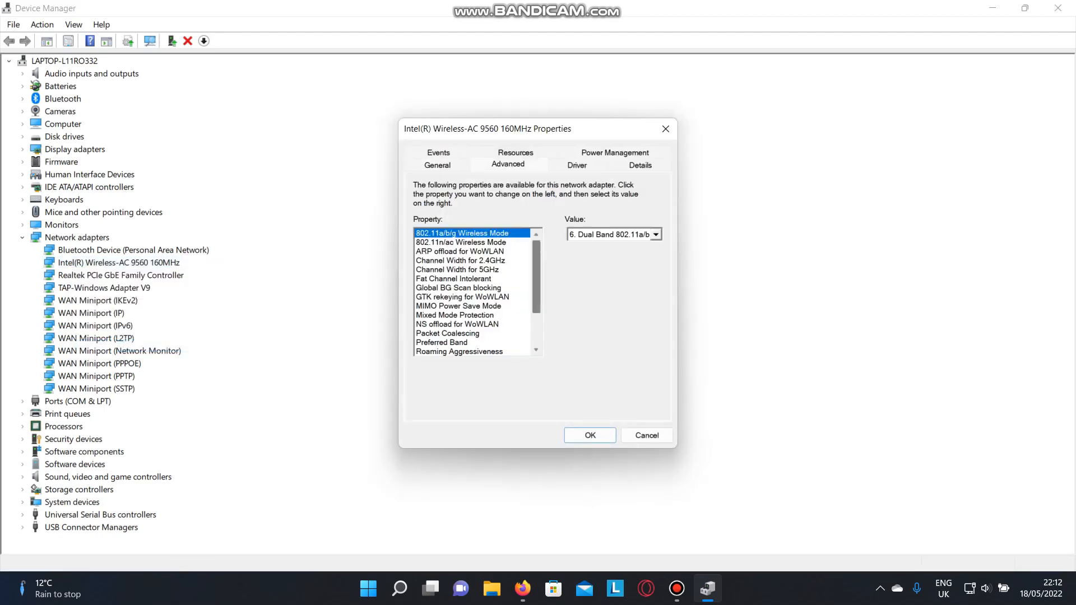
{"action": "scroll", "coordinate": [475, 291], "scroll_direction": "down", "scroll_amount": 2}
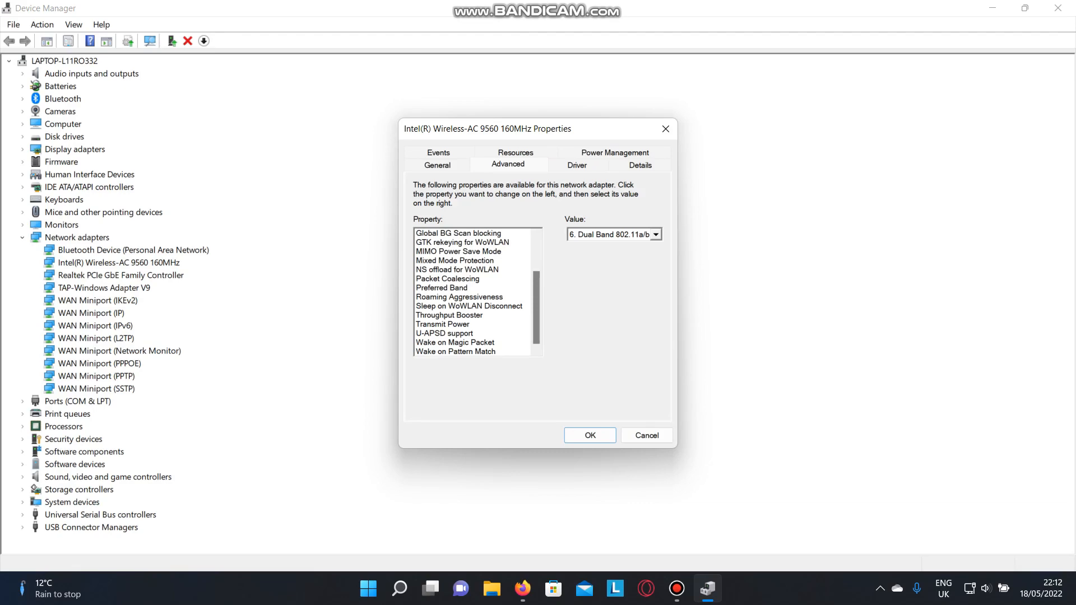
{"action": "scroll", "coordinate": [475, 292], "scroll_direction": "up", "scroll_amount": 1}
{"action": "scroll", "coordinate": [475, 292], "scroll_direction": "up", "scroll_amount": 1}
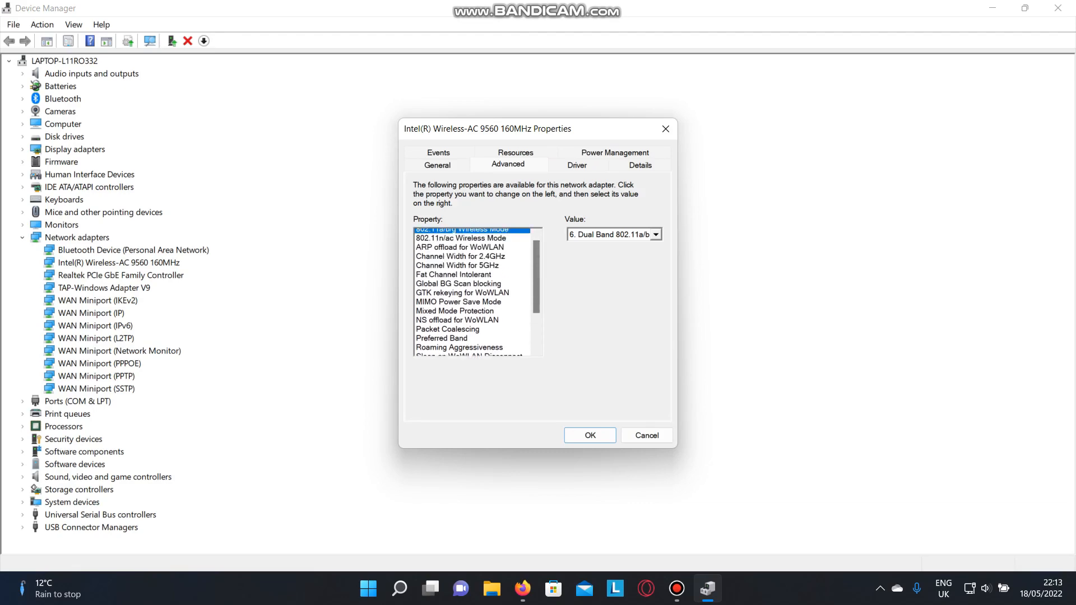
{"action": "scroll", "coordinate": [476, 292], "scroll_direction": "down", "scroll_amount": 3}
{"action": "scroll", "coordinate": [475, 292], "scroll_direction": "up", "scroll_amount": 3}
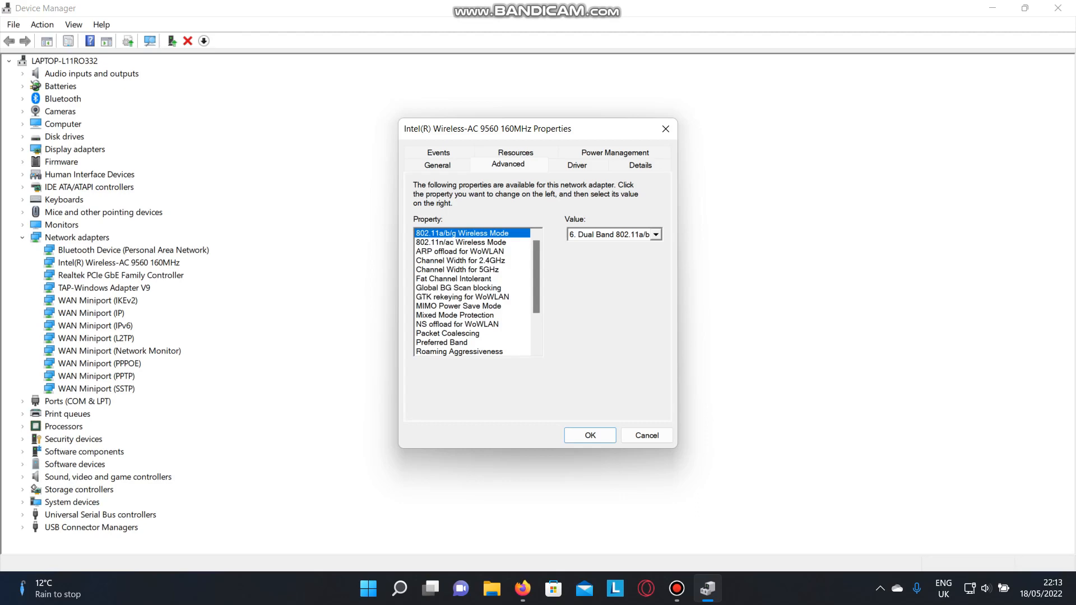
{"action": "left_click", "coordinate": [655, 235]}
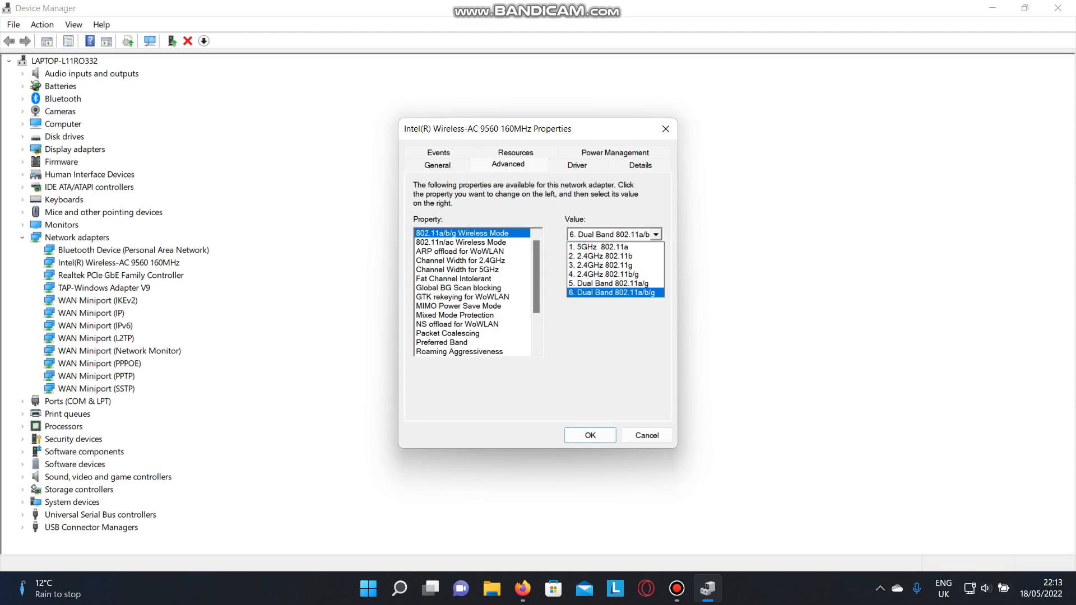
{"action": "key", "text": "Up"}
{"action": "key", "text": "Up"}
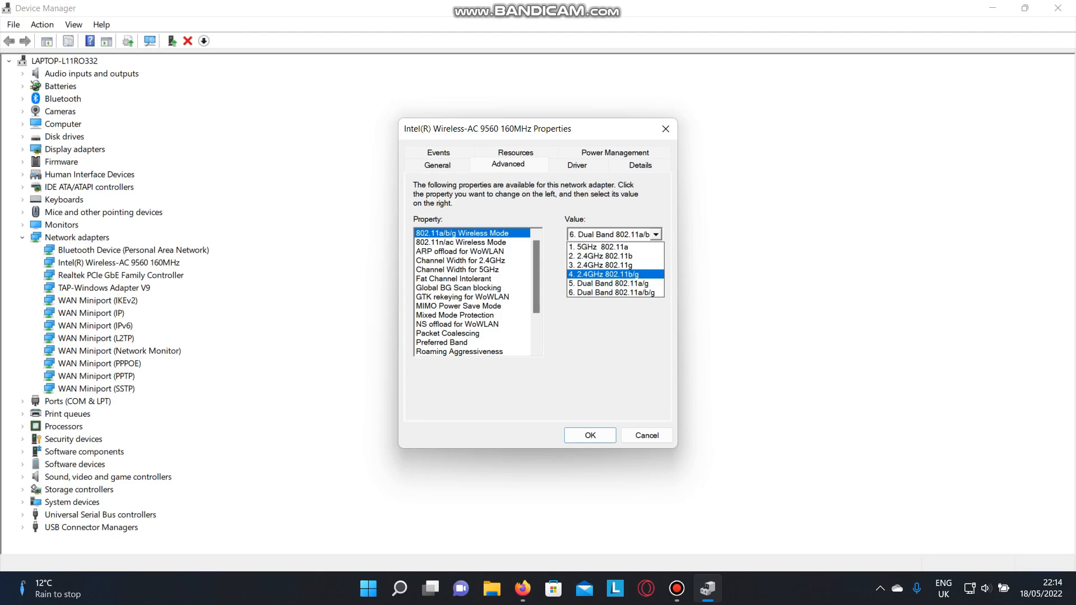
- Review the 802.11n/ac Wireless Mode choices (Disabled, 802.11n, 802.11ac) and keep 802.11ac
{"action": "key", "text": "Return"}
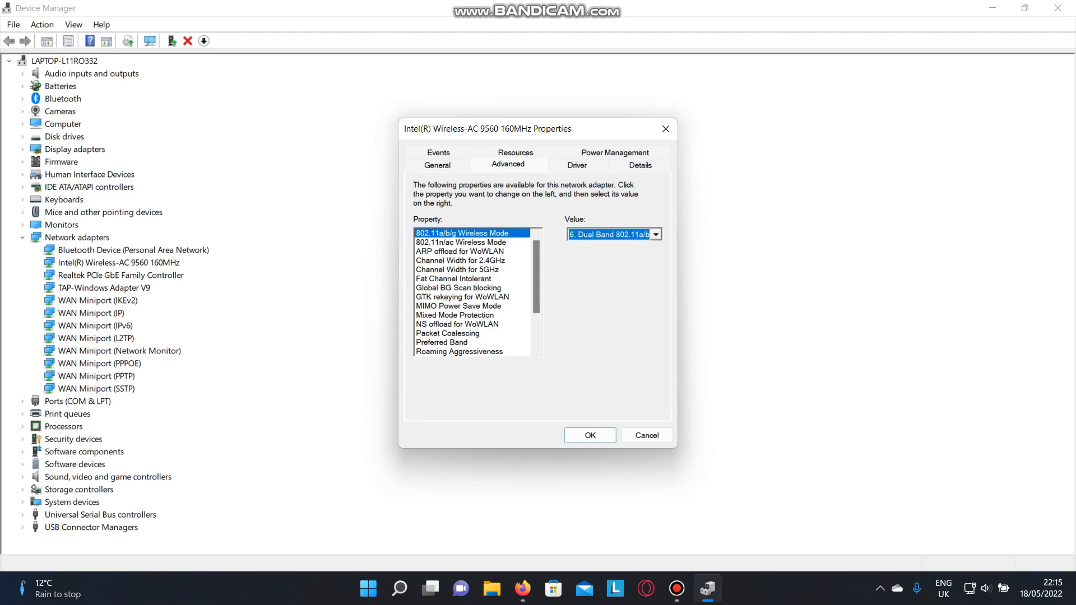
{"action": "key", "text": "shift+Tab"}
{"action": "key", "text": "Down"}
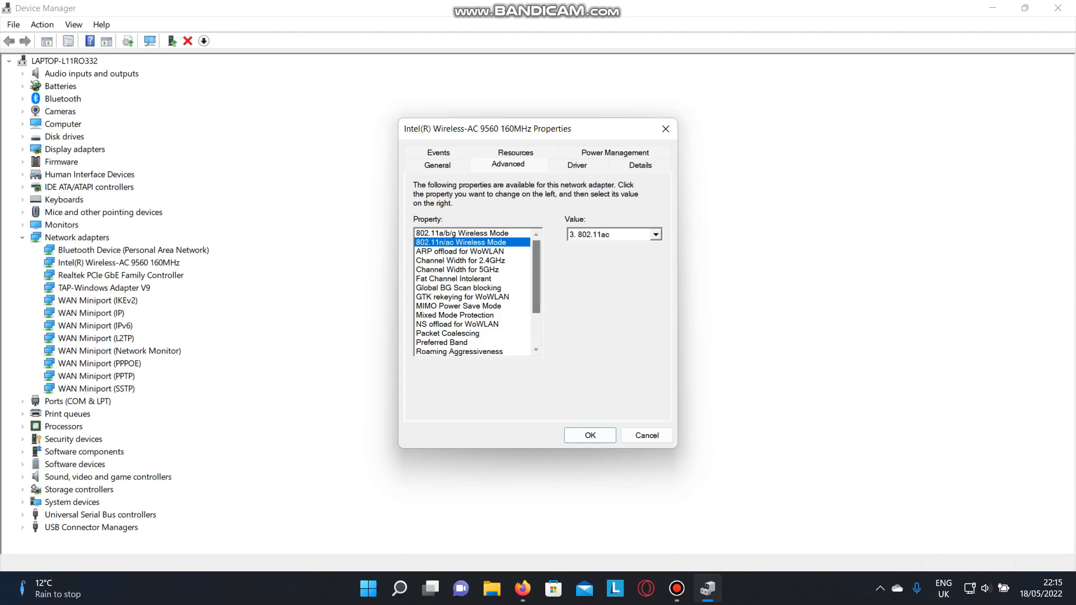
{"action": "key", "text": "Tab"}
{"action": "key", "text": "alt+Down"}
{"action": "key", "text": "Down"}
{"action": "key", "text": "Down"}
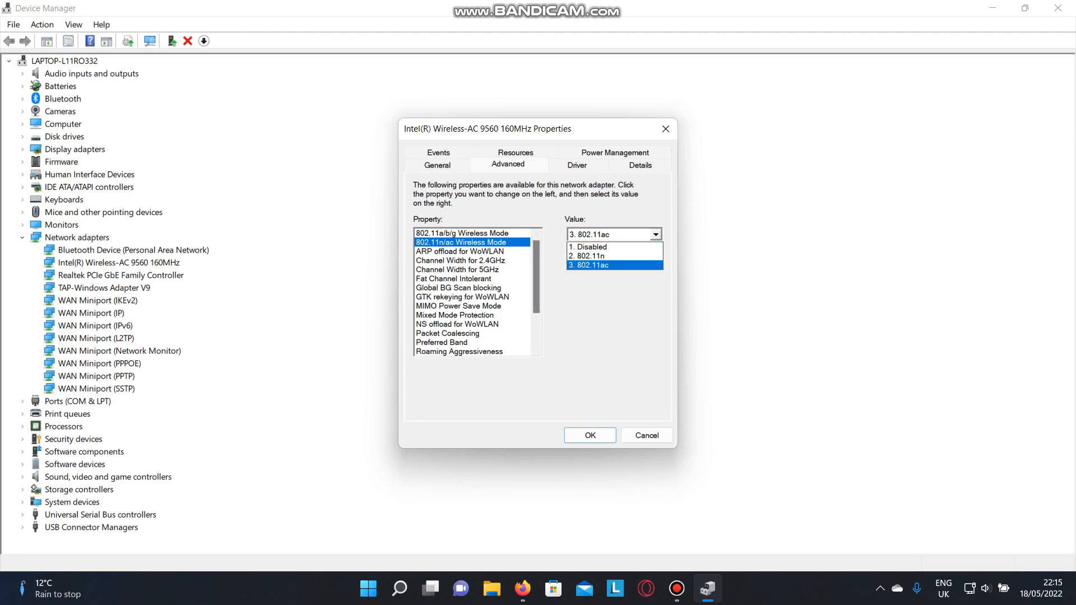
{"action": "key", "text": "Up"}
{"action": "key", "text": "Up"}
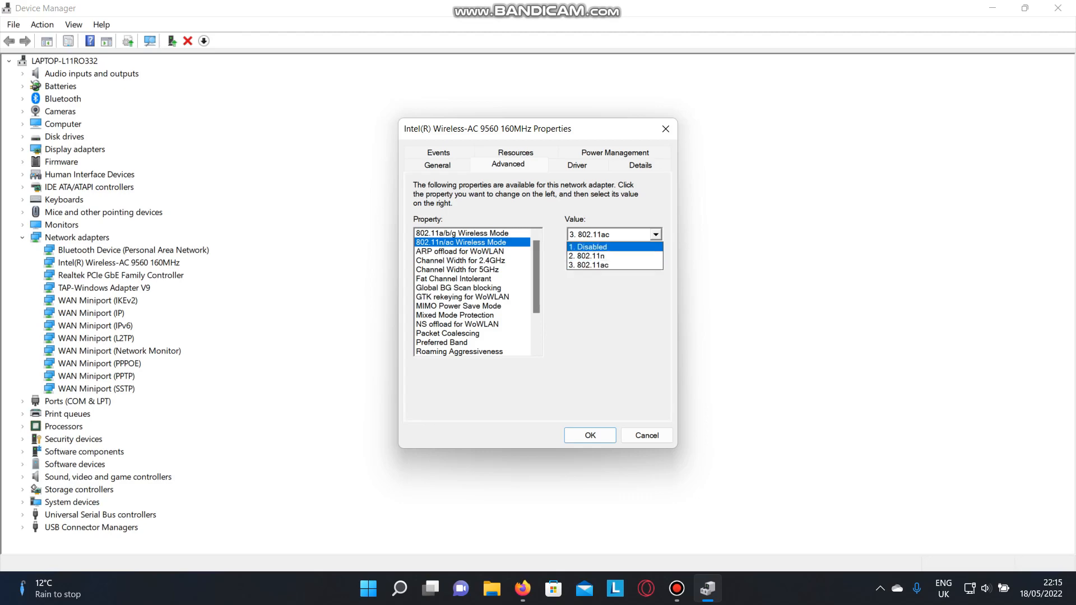
{"action": "key", "text": "Down"}
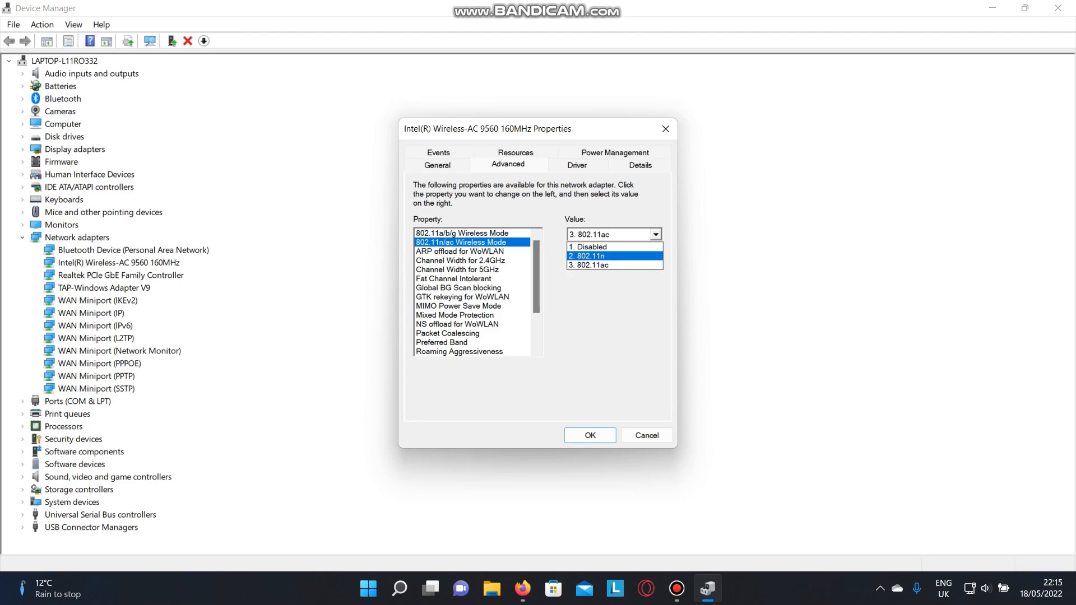
{"action": "key", "text": "Down"}
{"action": "key", "text": "Return"}
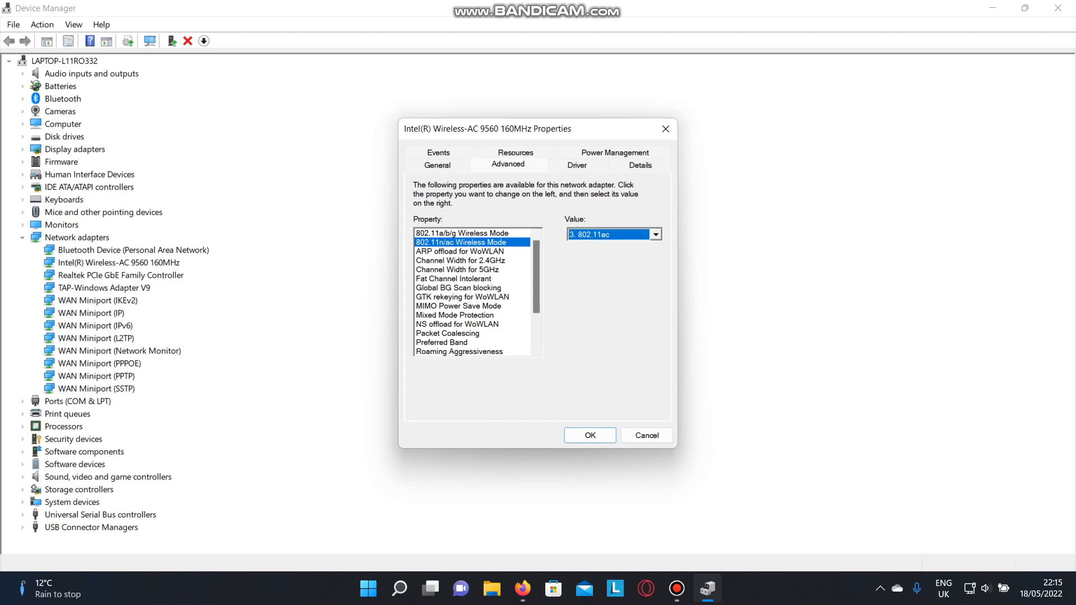
- Review the 802.11a/b/g Wireless Mode band choices and return to Dual Band 802.11a/b/g
{"action": "key", "text": "shift+Tab"}
{"action": "key", "text": "Up"}
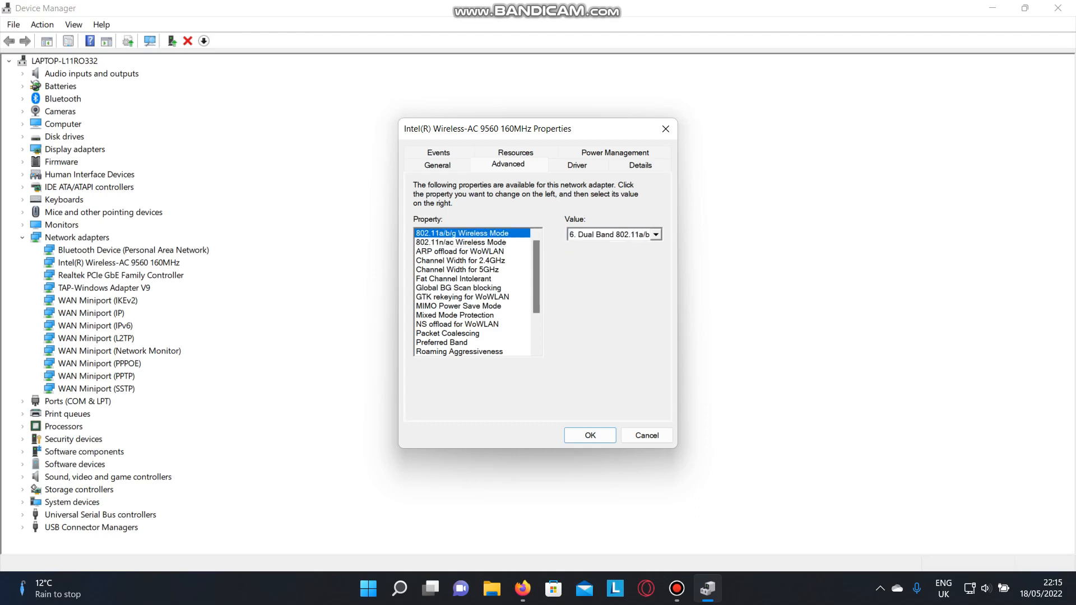
{"action": "key", "text": "alt+Down"}
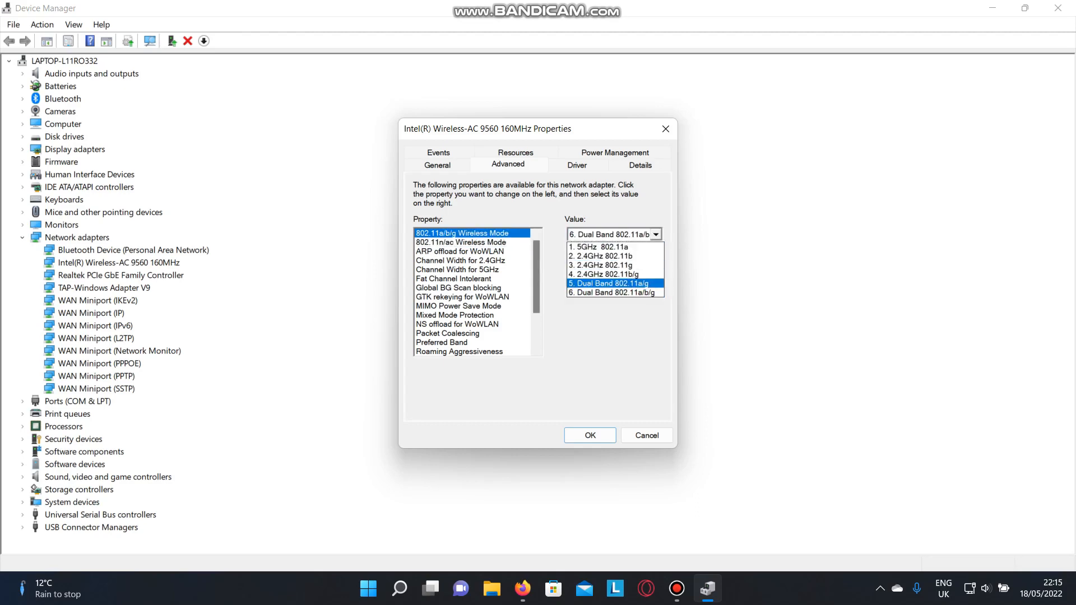
{"action": "key", "text": "Up"}
{"action": "key", "text": "Up"}
{"action": "key", "text": "Up"}
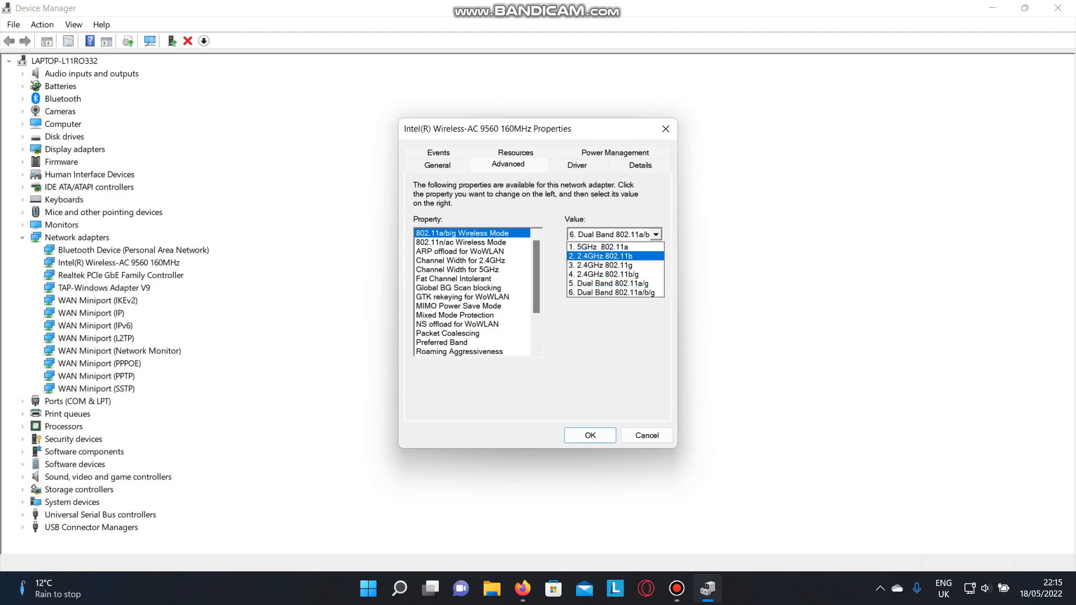
{"action": "key", "text": "Down"}
{"action": "key", "text": "Down"}
{"action": "key", "text": "Down"}
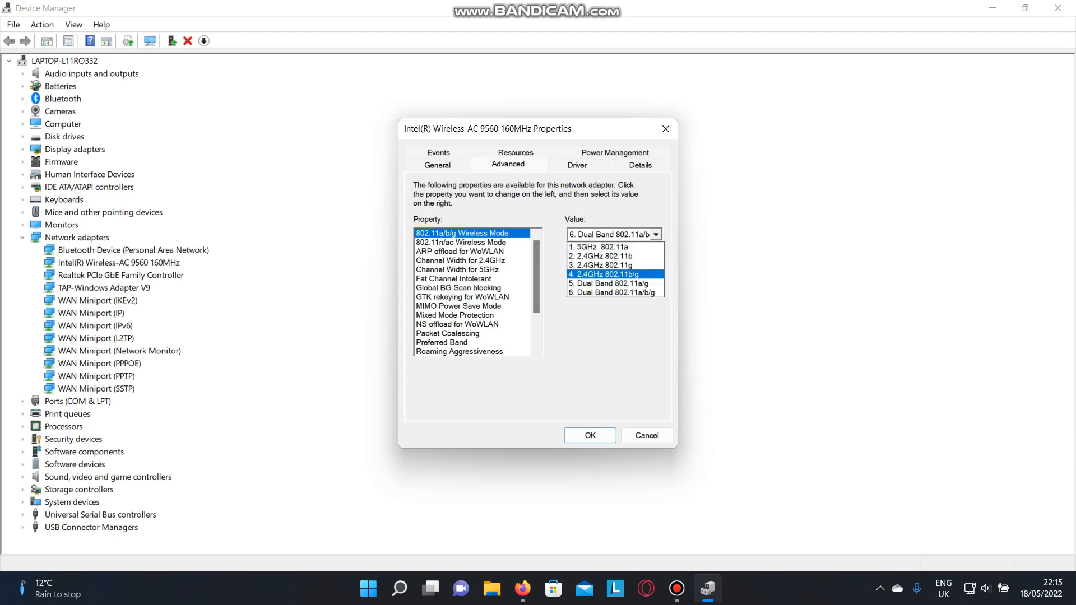
{"action": "key", "text": "Up"}
{"action": "key", "text": "Up"}
{"action": "key", "text": "Up"}
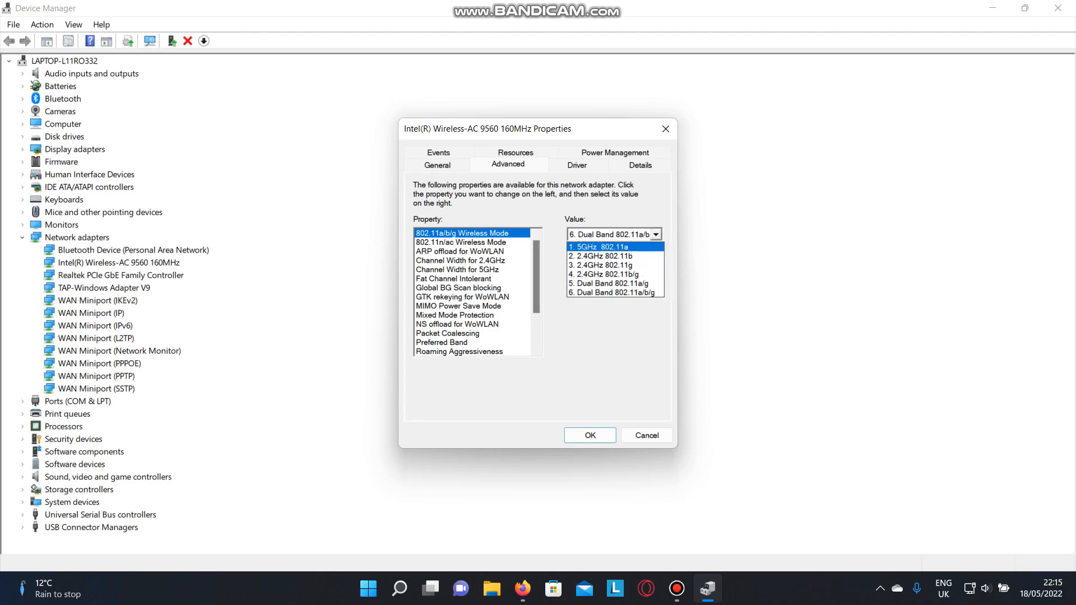
{"action": "key", "text": "Down"}
{"action": "key", "text": "Down"}
{"action": "key", "text": "Down"}
{"action": "key", "text": "Up"}
{"action": "key", "text": "Up"}
{"action": "key", "text": "Up"}
{"action": "key", "text": "Down"}
{"action": "key", "text": "Down"}
{"action": "key", "text": "Down"}
{"action": "key", "text": "Down"}
{"action": "key", "text": "Down"}
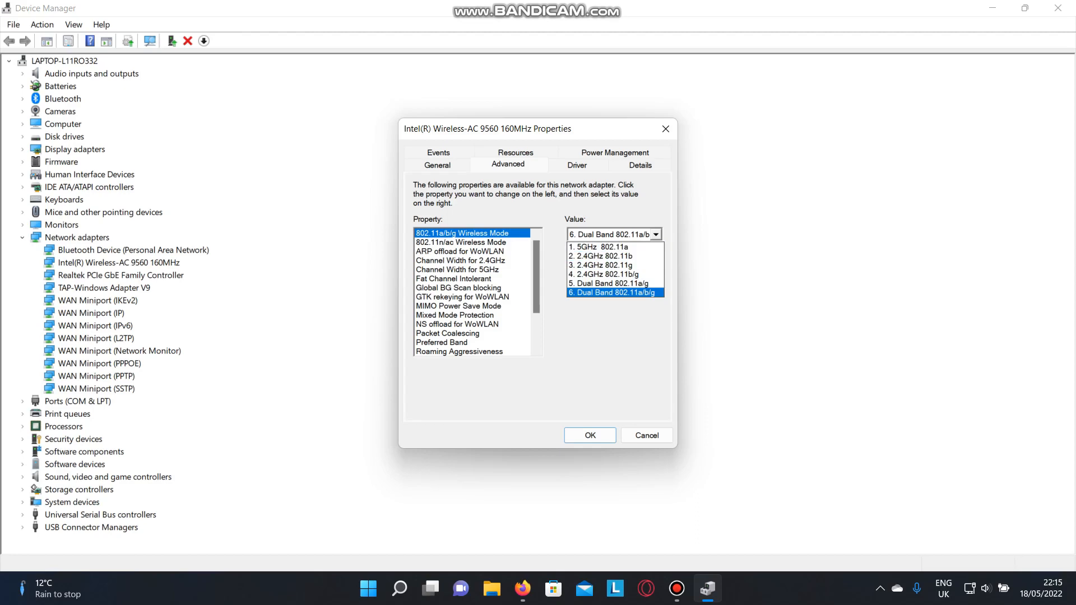
- Check the ARP offload for WoWLAN and Channel Width for 5GHz values without changing them
{"action": "key", "text": "Return"}
{"action": "key", "text": "shift+Tab"}
{"action": "key", "text": "Down"}
{"action": "key", "text": "Down"}
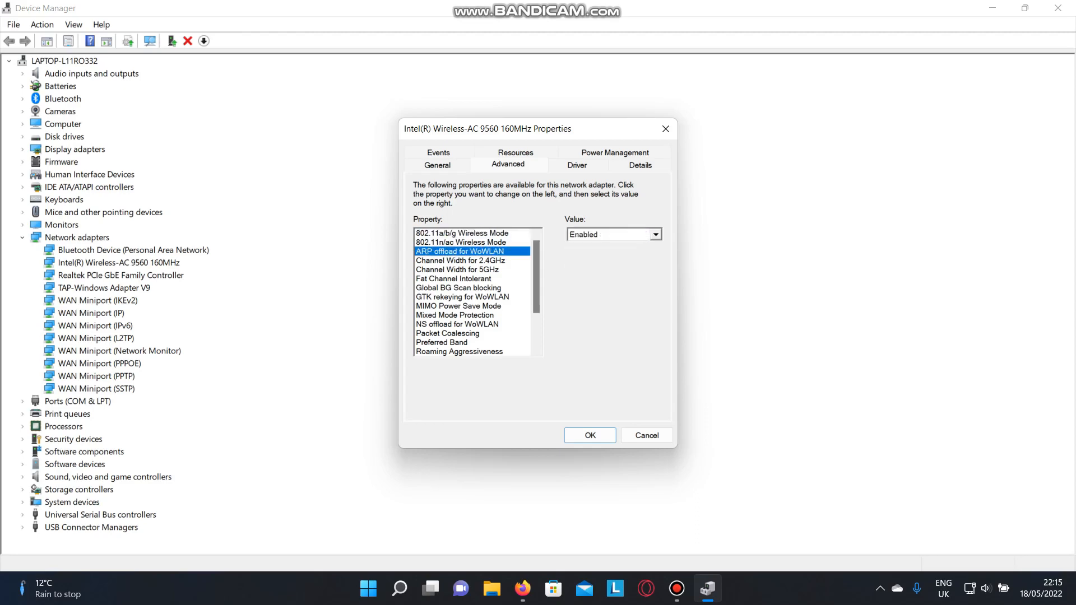
{"action": "key", "text": "Tab"}
{"action": "key", "text": "alt+Down"}
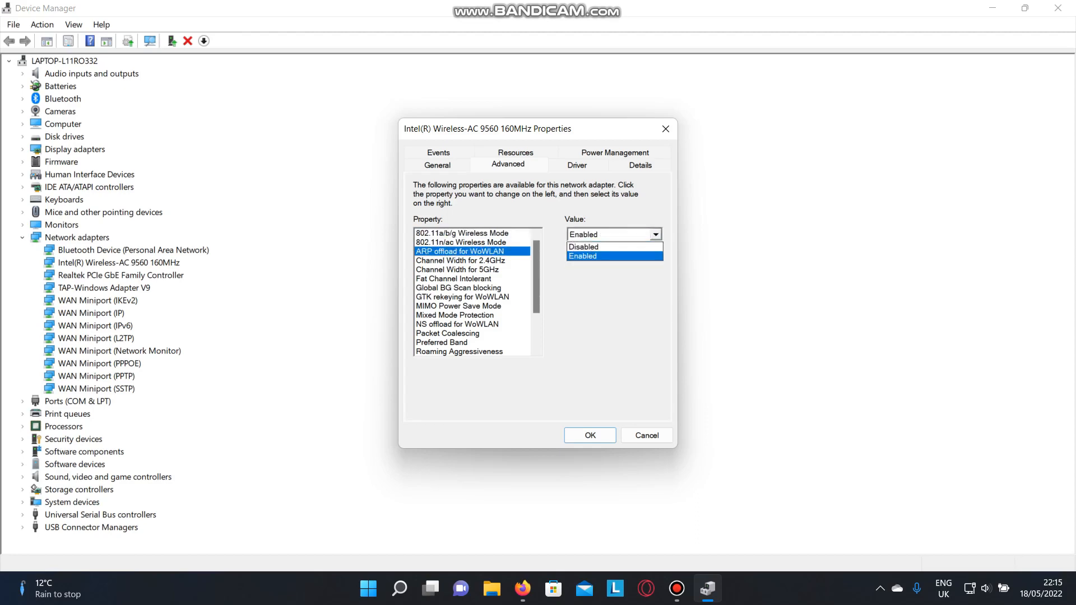
{"action": "key", "text": "Escape"}
{"action": "key", "text": "shift+Tab"}
{"action": "key", "text": "Down"}
{"action": "key", "text": "Down"}
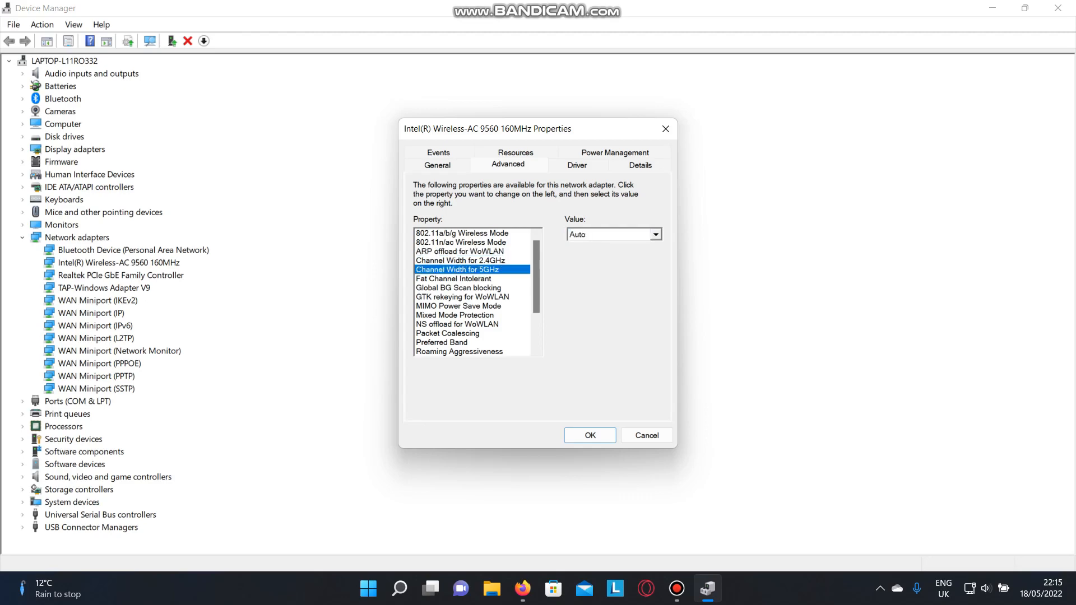
{"action": "key", "text": "Tab"}
{"action": "key", "text": "alt+Down"}
{"action": "key", "text": "Escape"}
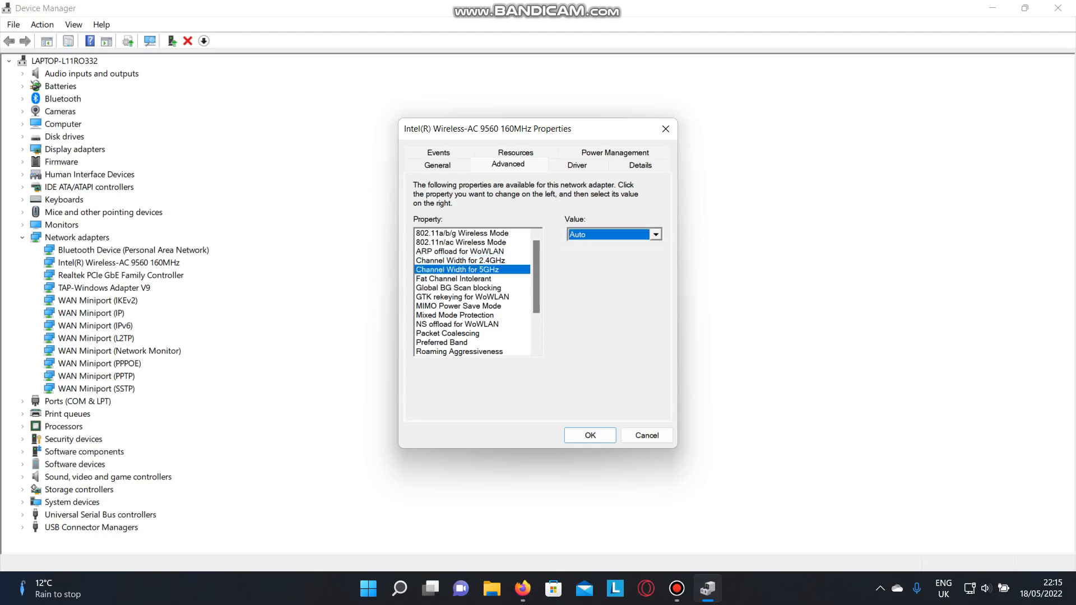
{"action": "scroll", "coordinate": [475, 291], "scroll_direction": "down", "scroll_amount": 1}
{"action": "scroll", "coordinate": [475, 292], "scroll_direction": "down", "scroll_amount": 2}
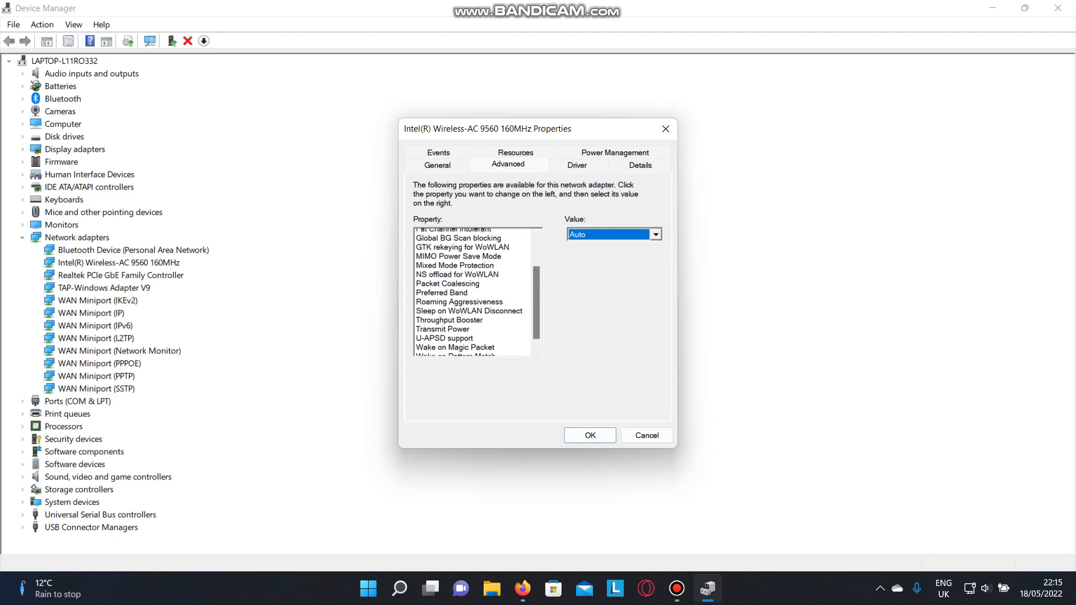
{"action": "scroll", "coordinate": [475, 292], "scroll_direction": "up", "scroll_amount": 2}
{"action": "scroll", "coordinate": [475, 292], "scroll_direction": "up", "scroll_amount": 1}
- Return to 802.11a/b/g Wireless Mode and list its six band choices, Dual Band 802.11a/b/g still chosen
{"action": "key", "text": "shift+Tab"}
{"action": "key", "text": "Home"}
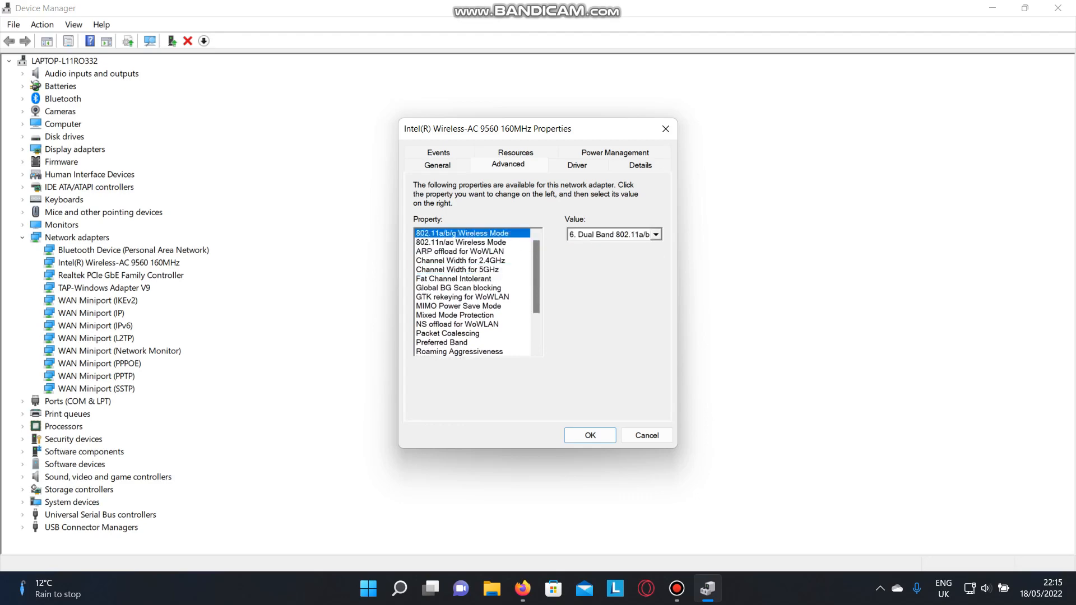
{"action": "key", "text": "Tab"}
{"action": "key", "text": "alt+Down"}
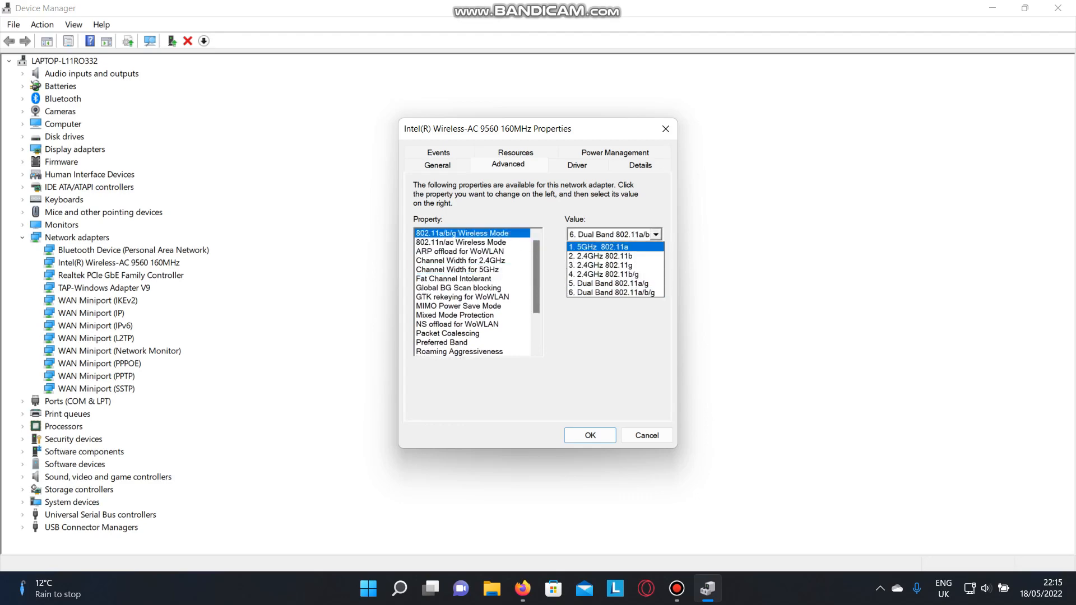
{"action": "key", "text": "Return"}
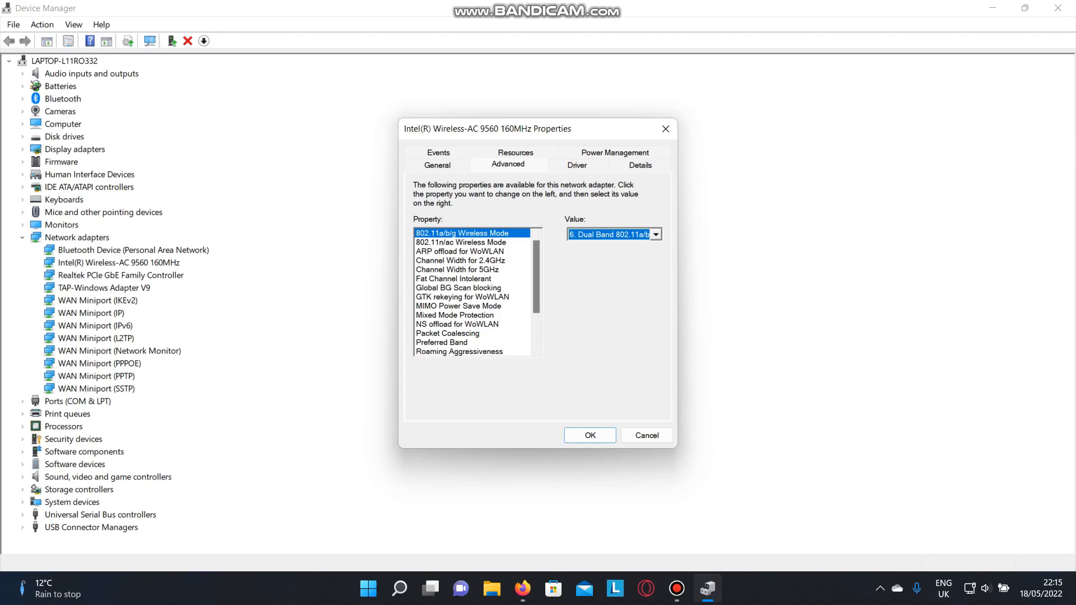
{"action": "key", "text": "alt+Down"}
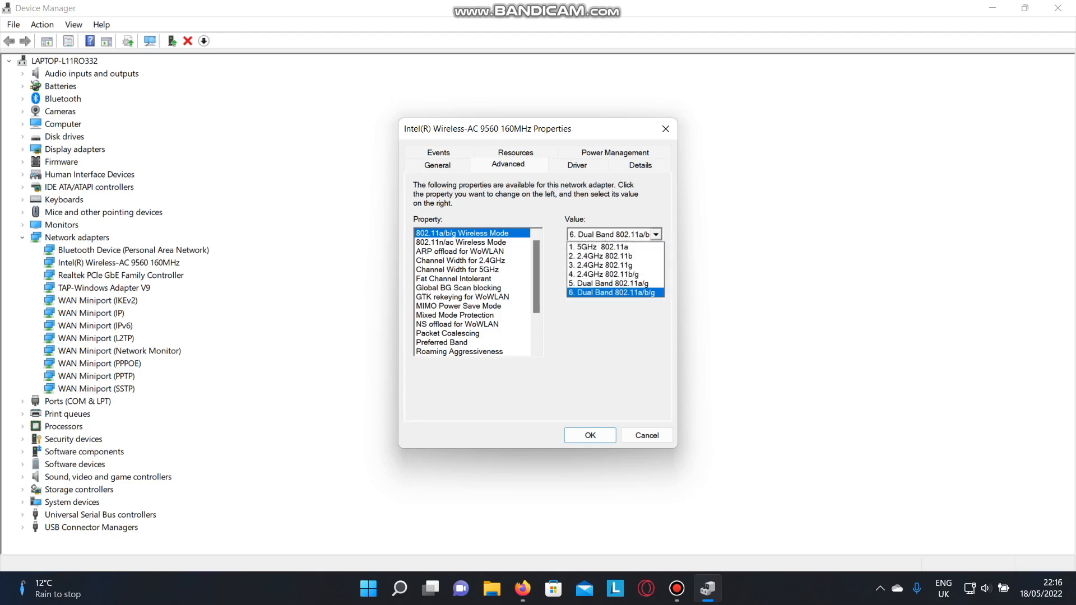